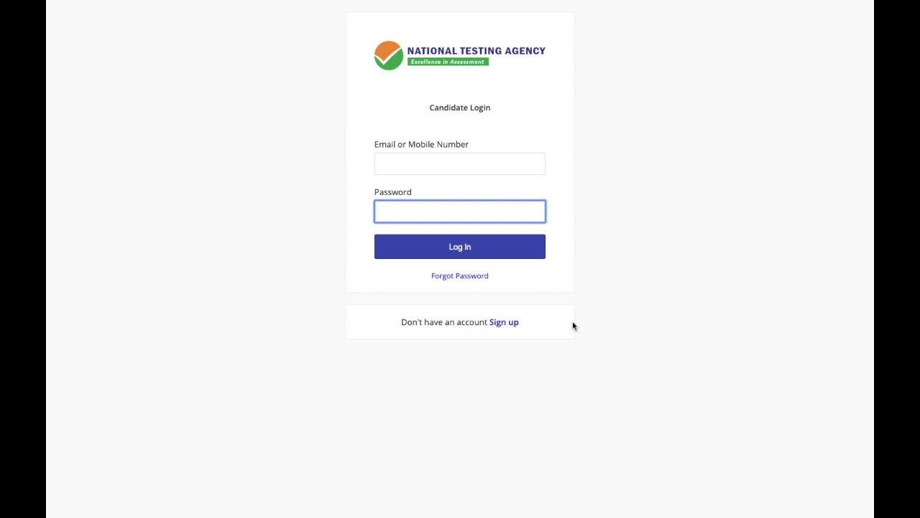
View the candidate registration form for new accounts and return to the candidate login page.
click(325, 251)
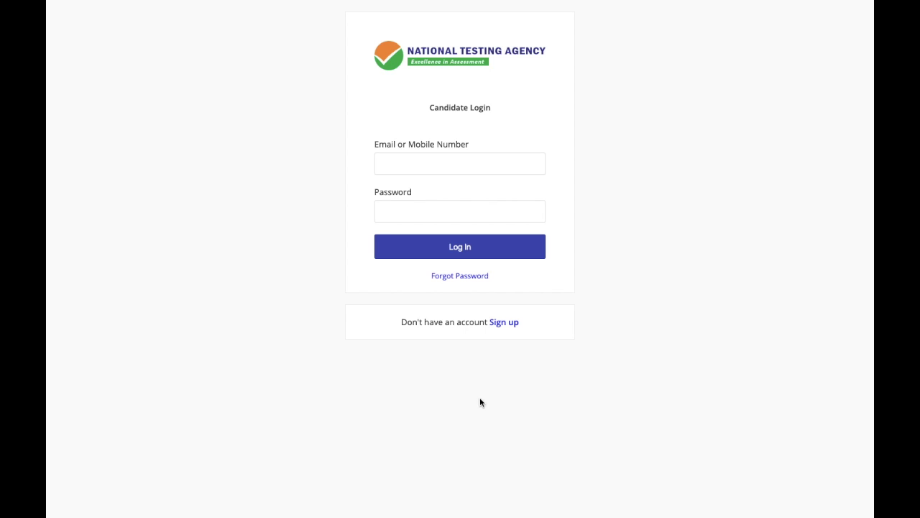
click(503, 324)
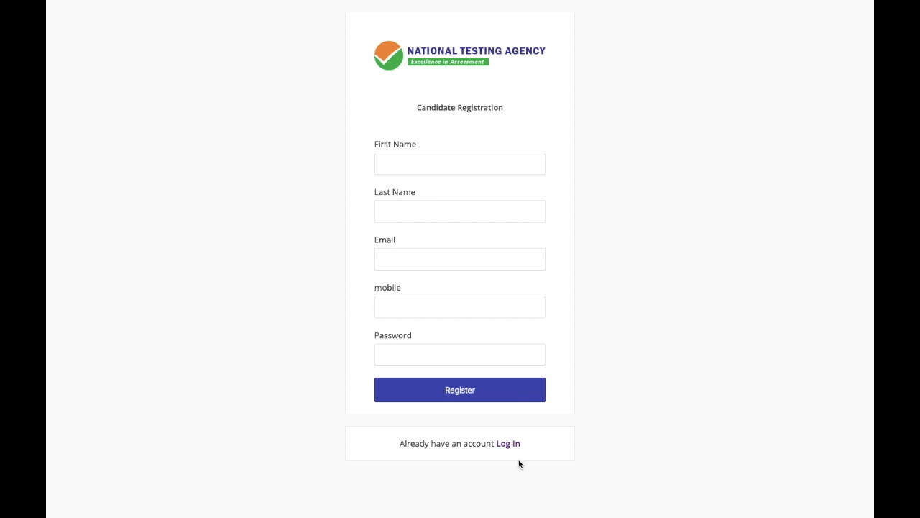
click(509, 444)
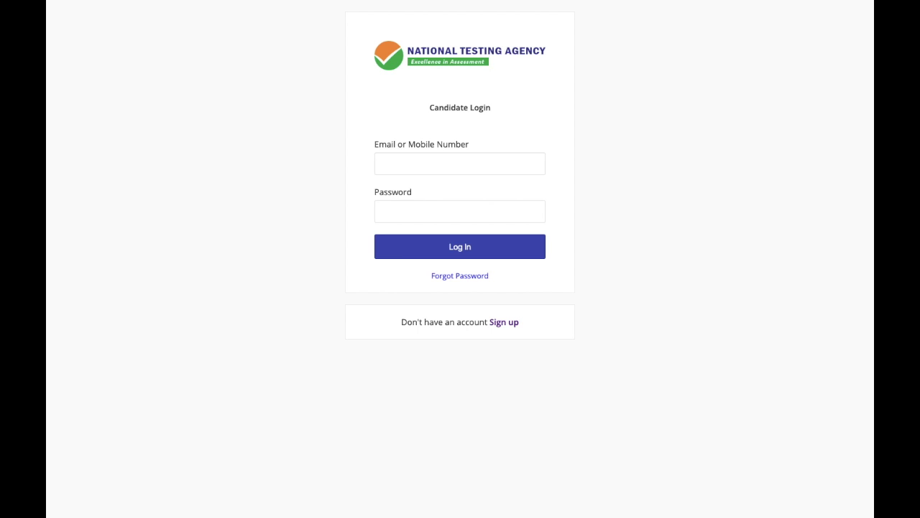
Log in as a candidate with the saved e-mail and account password.
click(460, 163)
click(438, 191)
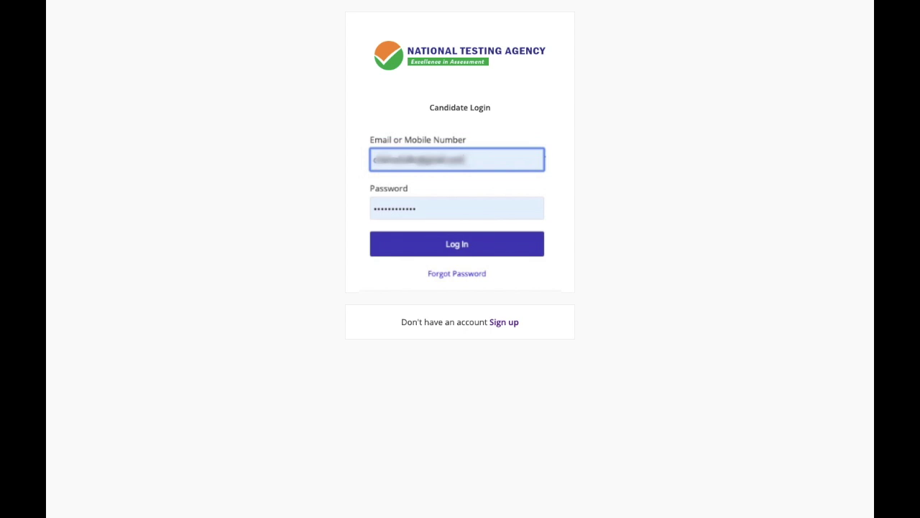
key(Return)
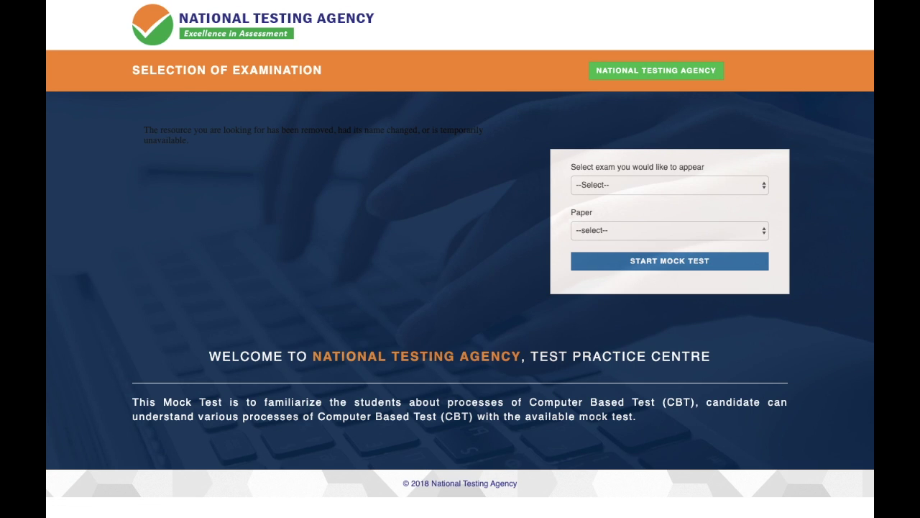
Start the CSIR mock test for the CHEMICAL SCIENCE paper and proceed through the prefilled demo login.
click(624, 186)
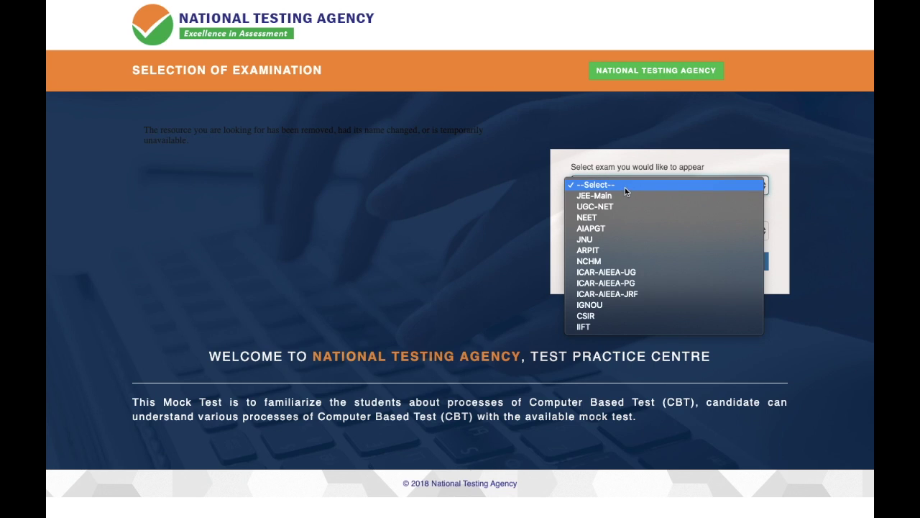
click(618, 316)
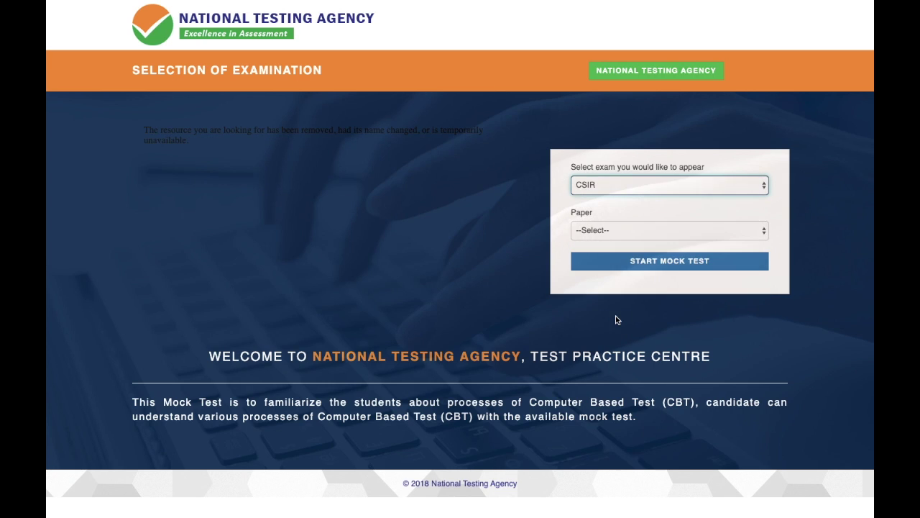
click(606, 229)
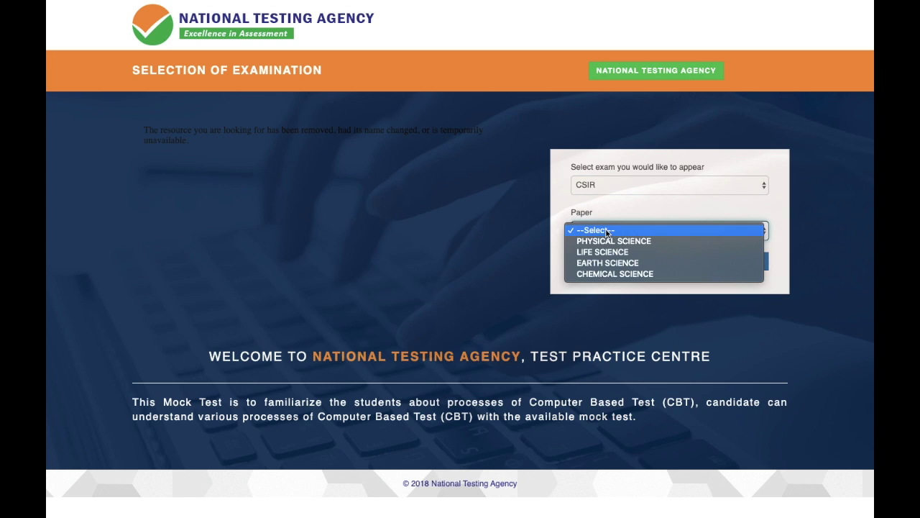
click(607, 276)
click(620, 266)
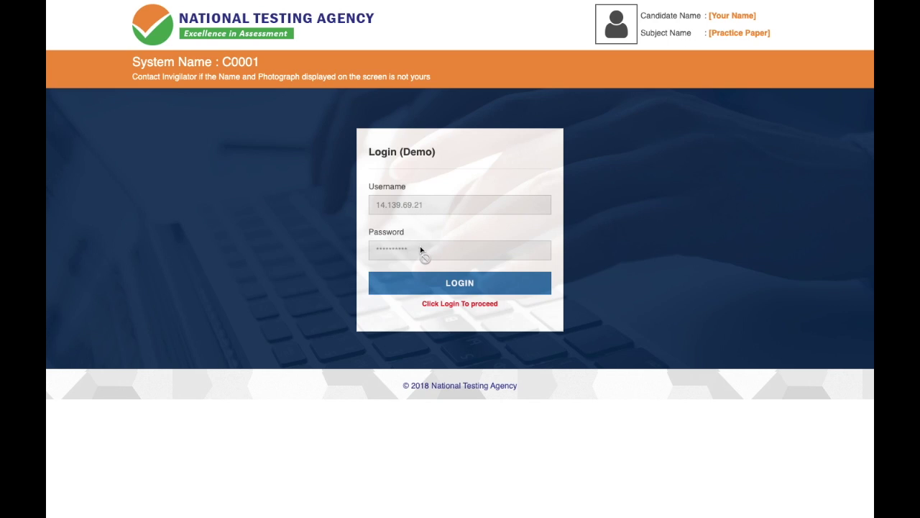
click(446, 283)
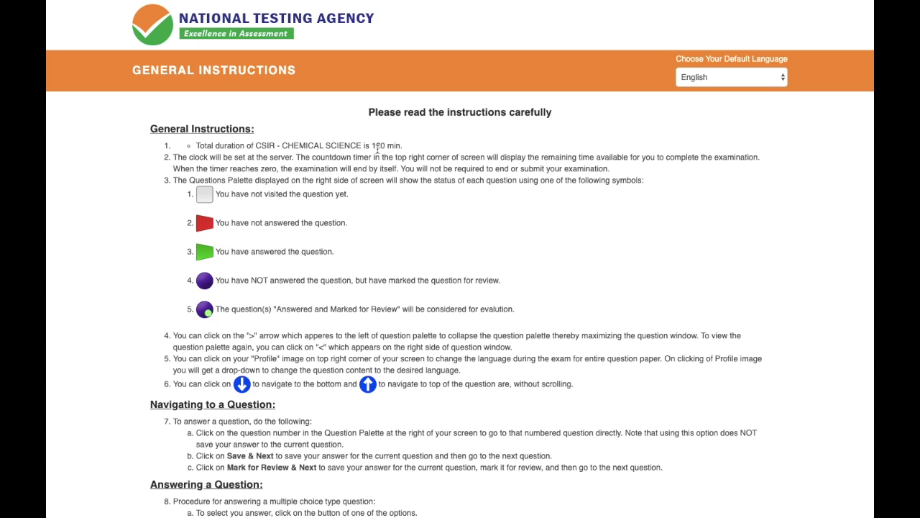
Examine the general instructions, including the test duration, question status symbols, and the rules for navigating and answering.
drag(373, 145, 407, 147)
scroll(421, 272, down, 3)
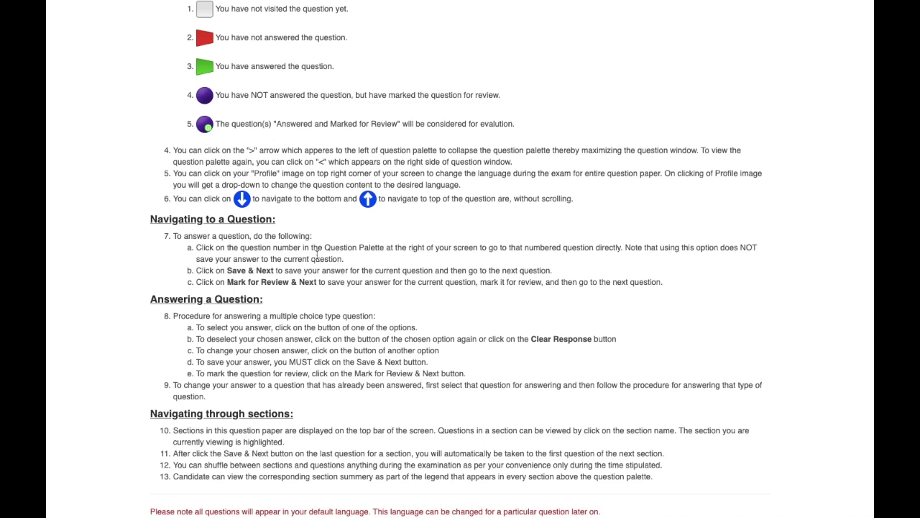
scroll(295, 238, up, 2)
scroll(285, 228, up, 1)
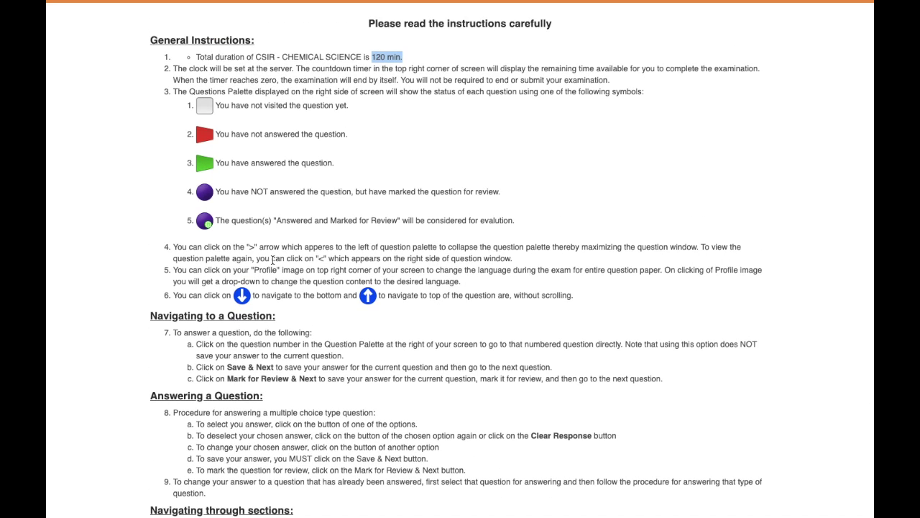
scroll(274, 259, down, 3)
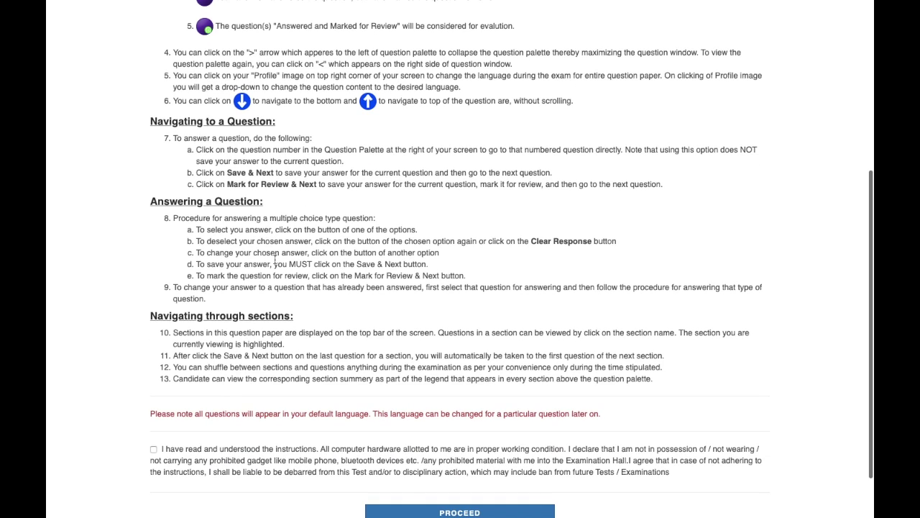
scroll(274, 262, up, 3)
scroll(275, 260, up, 1)
Accept the declaration that the instructions have been read and understood, and proceed to the test.
scroll(276, 263, down, 5)
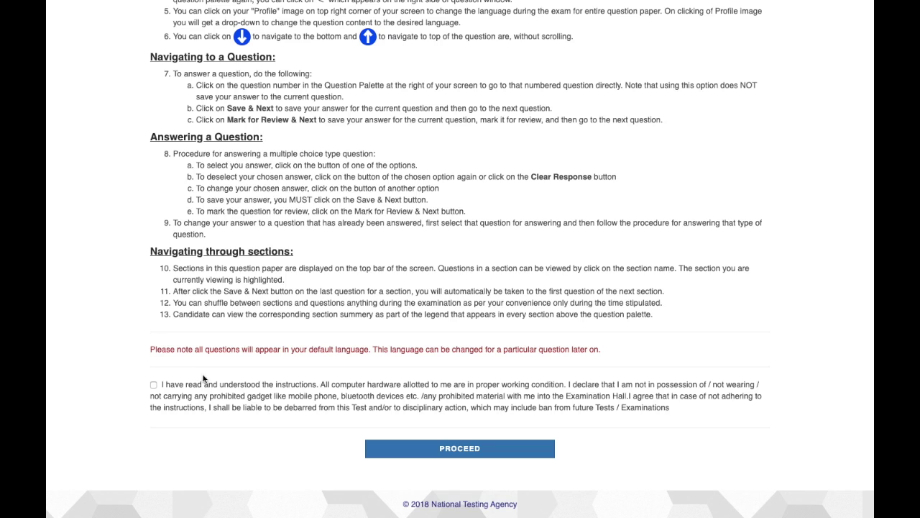
click(155, 383)
click(430, 448)
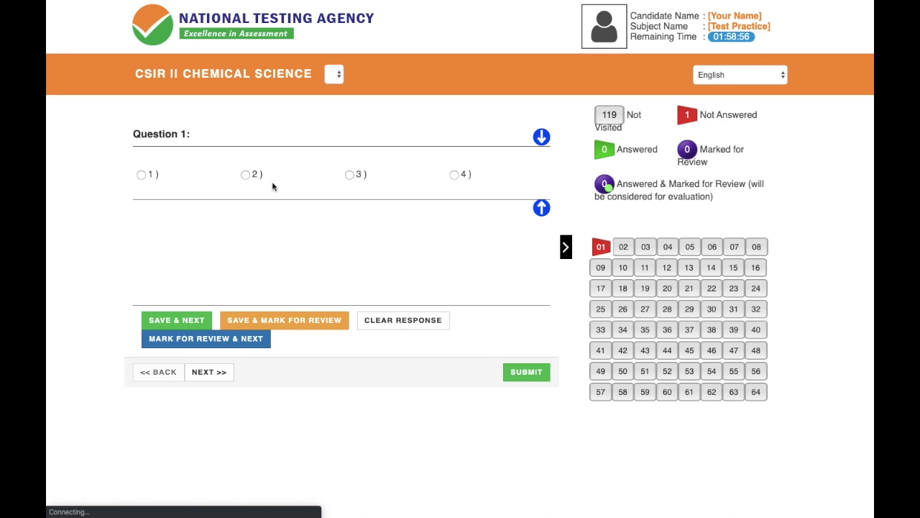
Answer question 1 with option 2 and save it, moving on to question 2.
click(246, 175)
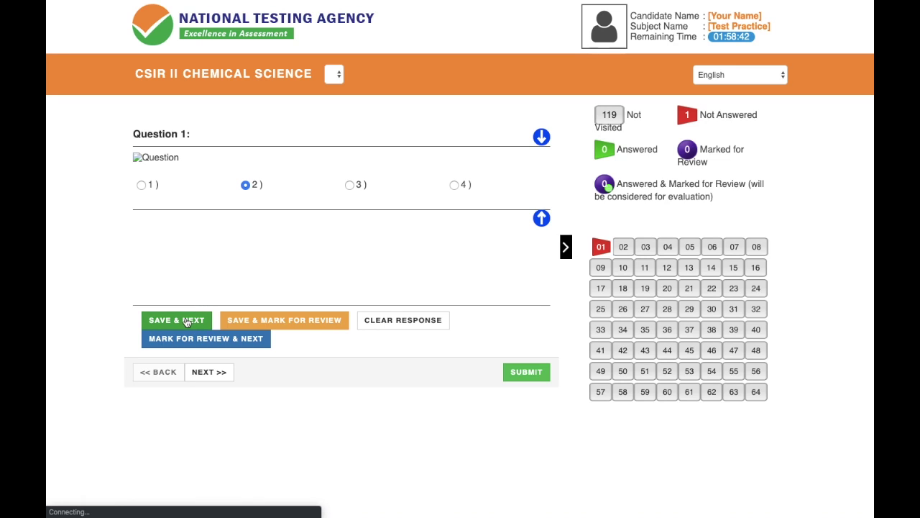
click(188, 325)
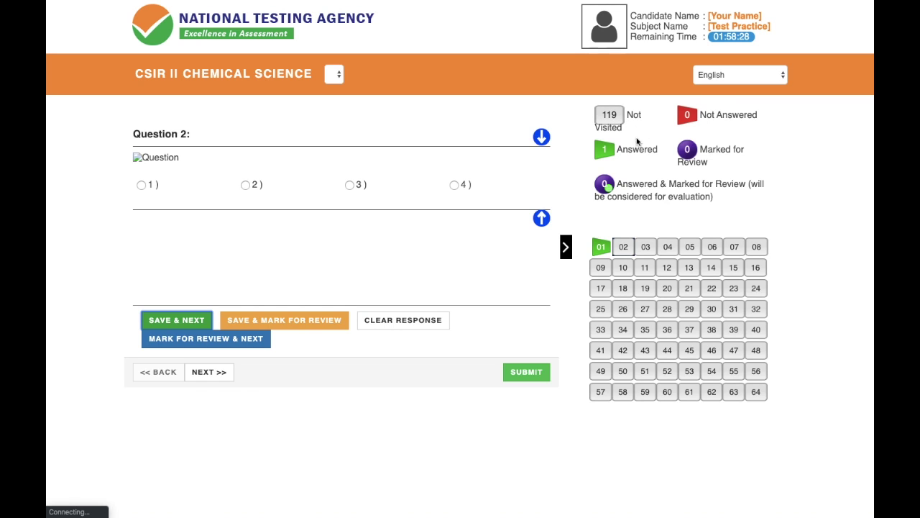
Examine the whole question palette, from question 01 to question 120, and the status of its questions.
scroll(721, 331, down, 5)
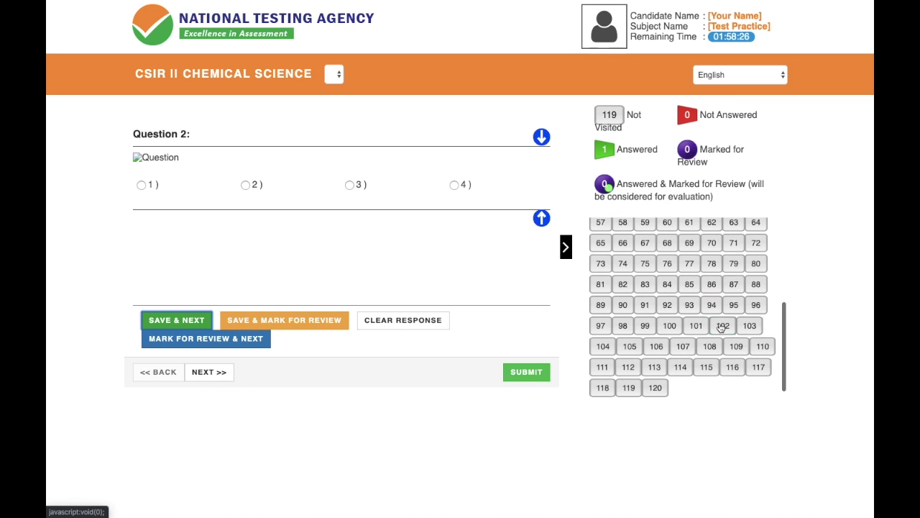
scroll(721, 327, up, 5)
scroll(719, 327, down, 3)
scroll(716, 329, up, 5)
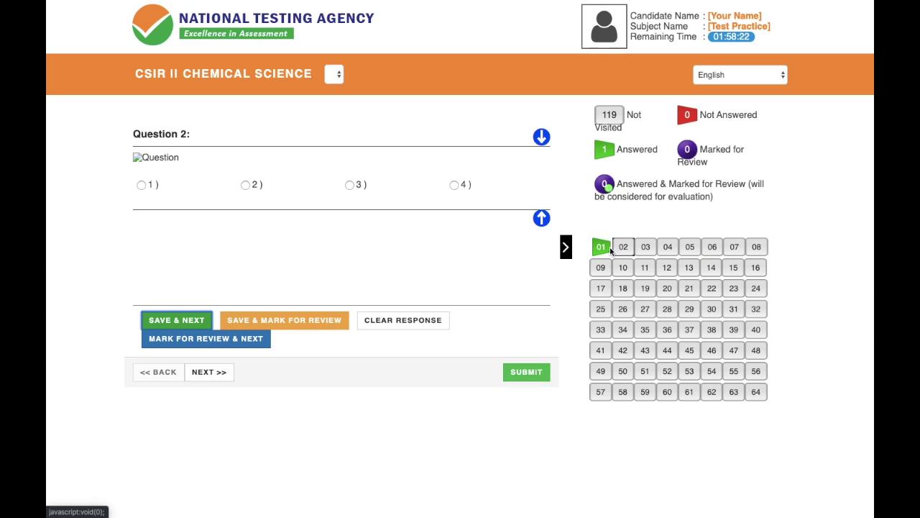
scroll(683, 350, down, 5)
scroll(683, 349, up, 5)
scroll(668, 280, down, 5)
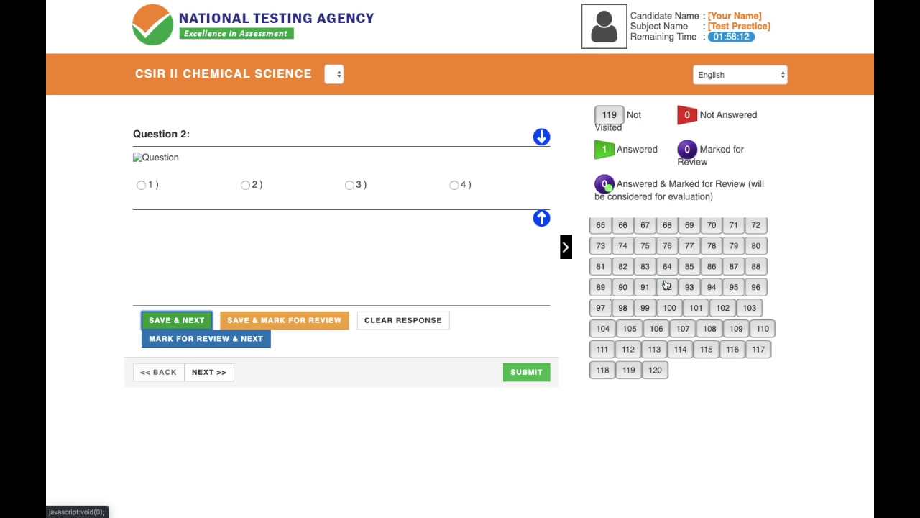
scroll(665, 283, up, 5)
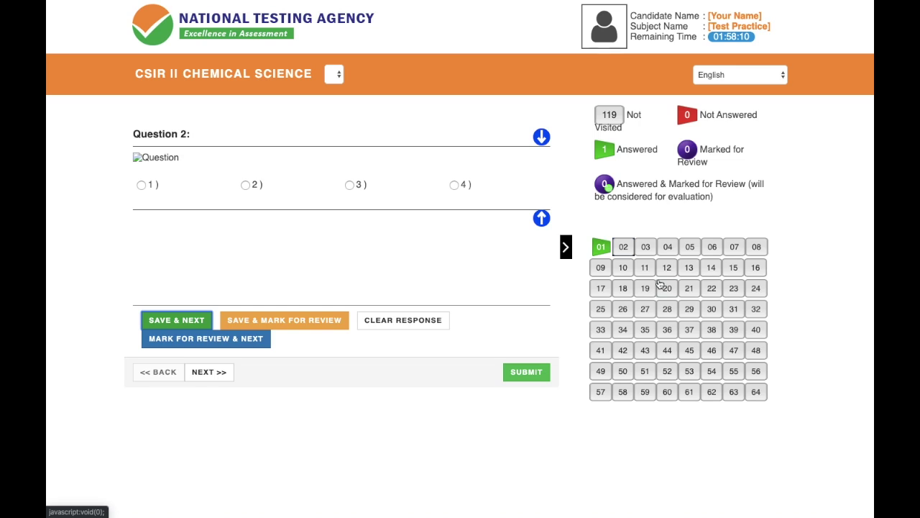
click(645, 287)
scroll(647, 294, down, 5)
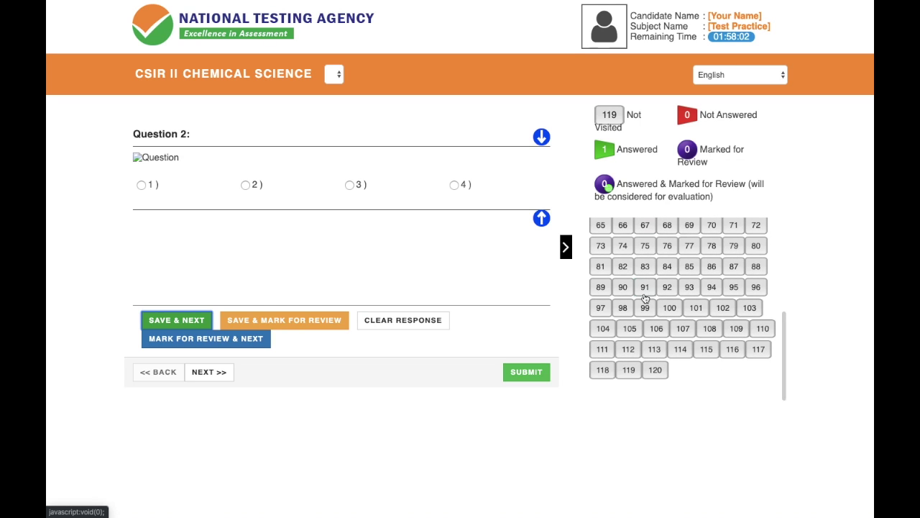
scroll(645, 299, up, 5)
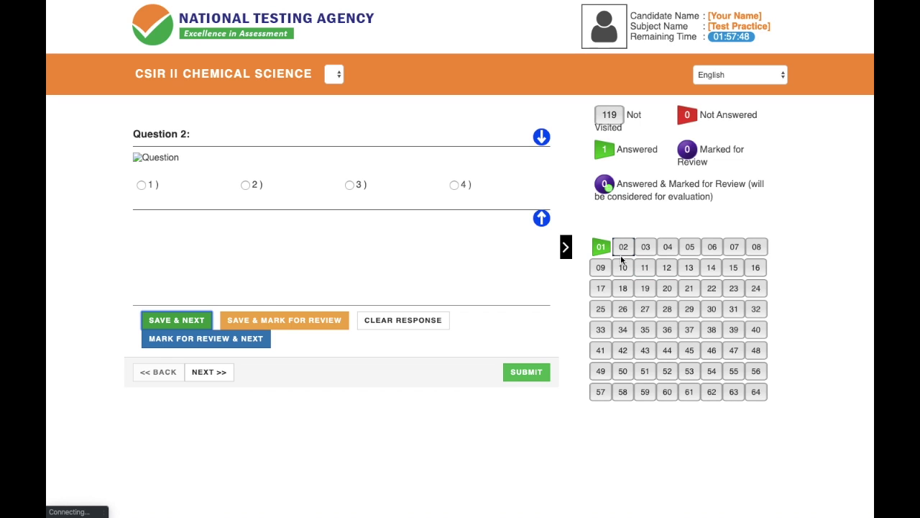
scroll(632, 281, down, 1)
scroll(632, 280, down, 3)
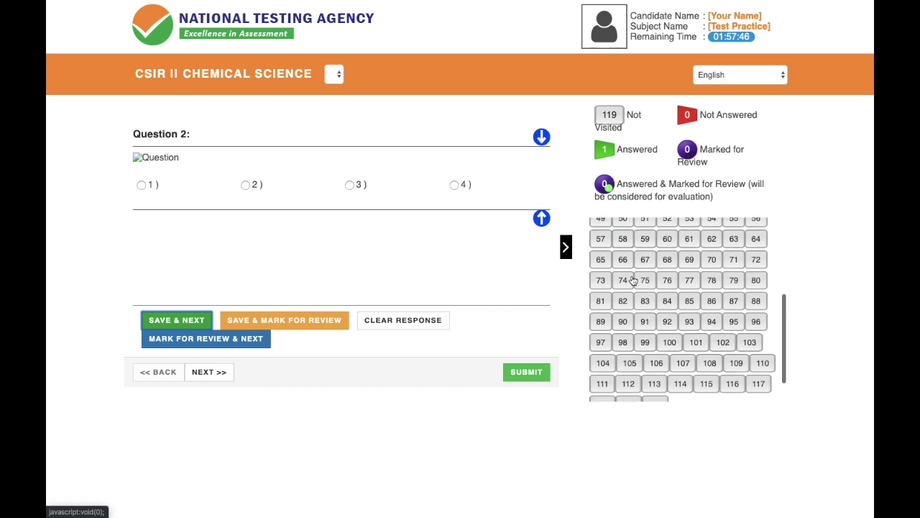
scroll(632, 280, up, 5)
scroll(614, 267, down, 5)
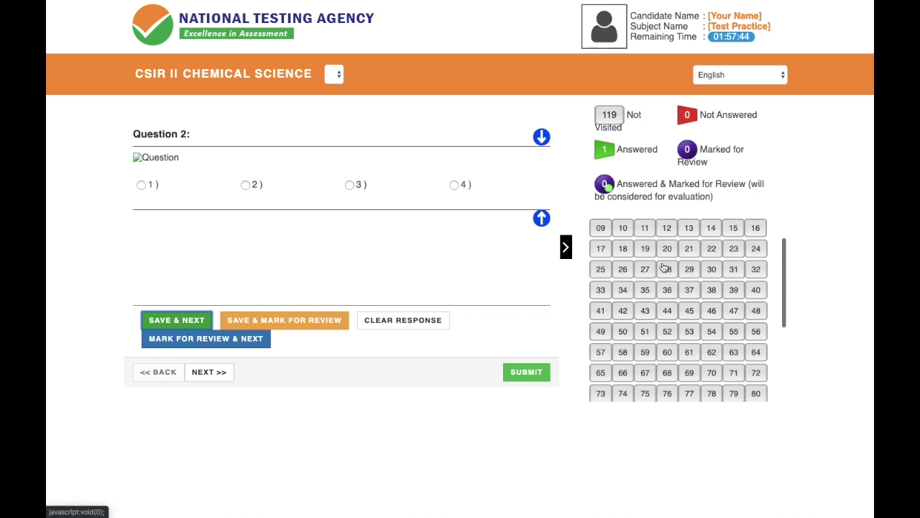
scroll(687, 307, up, 5)
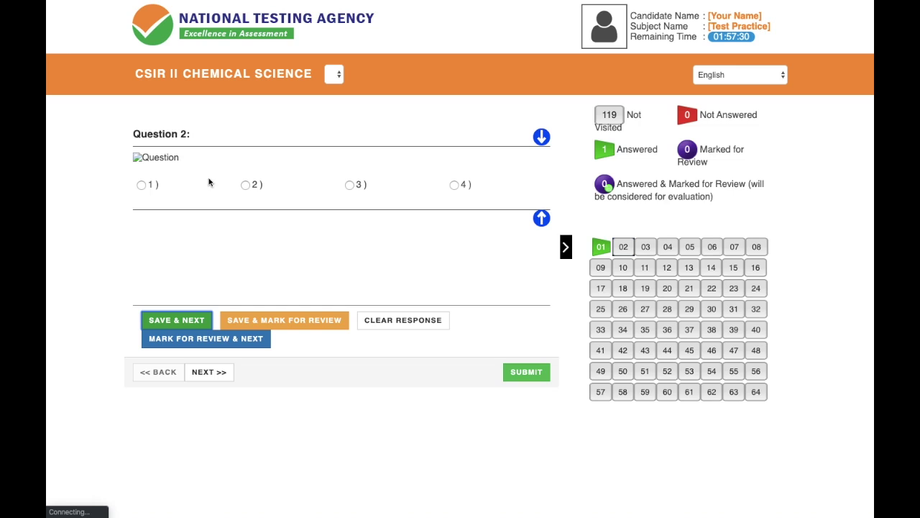
Answer question 2 with option 3 and save it marked for review.
click(350, 185)
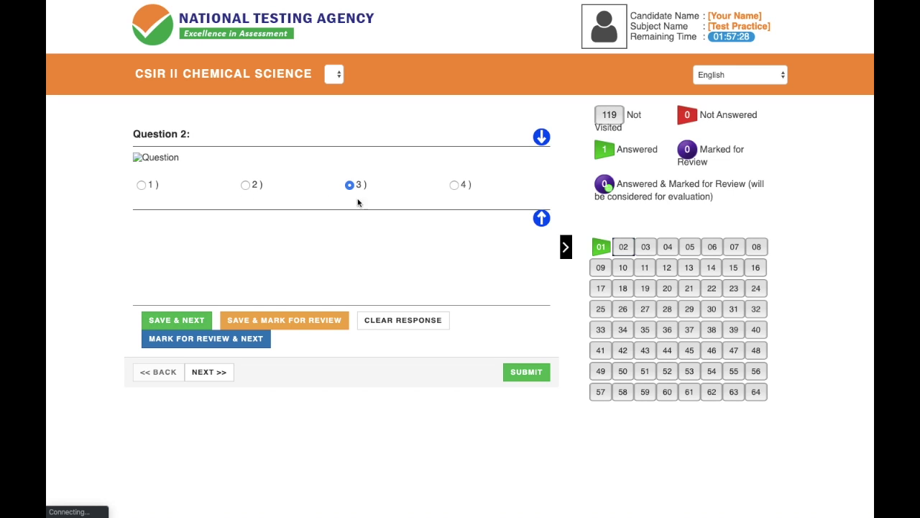
click(300, 322)
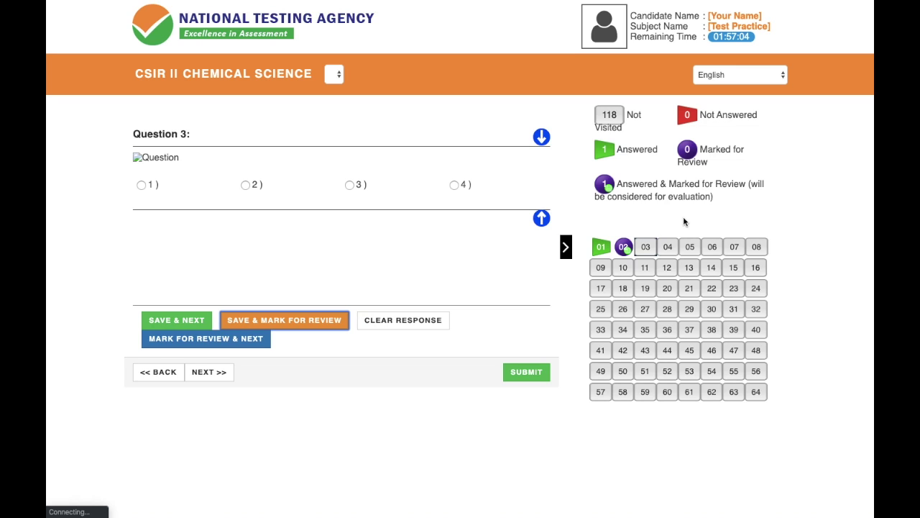
Reopen question 2 to check its saved answer and return to question 3.
click(625, 248)
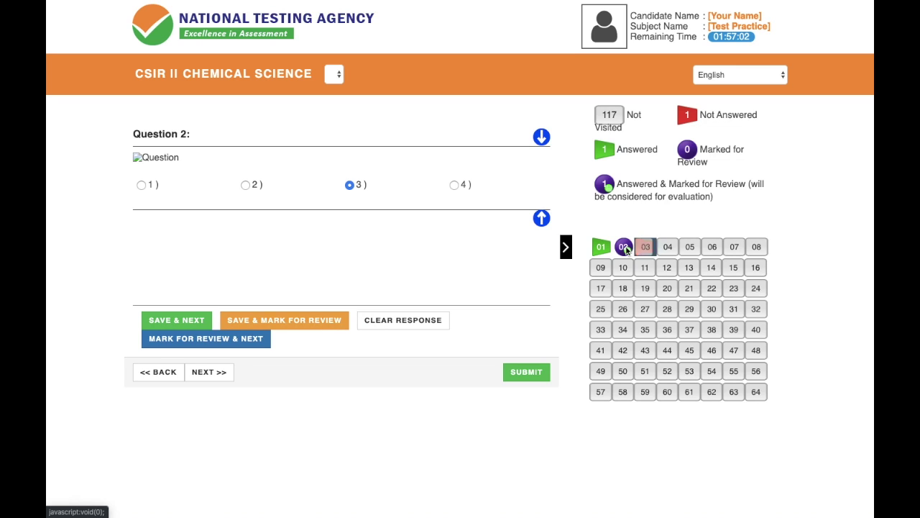
click(644, 248)
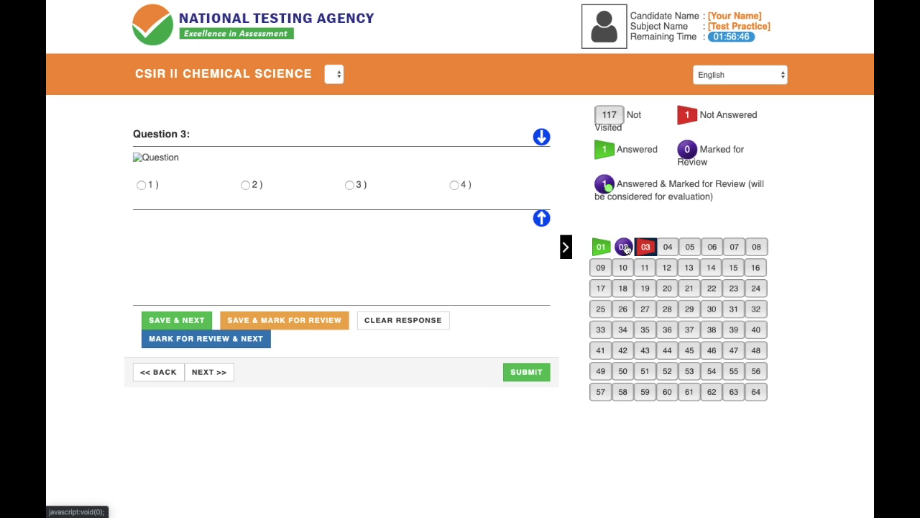
click(624, 244)
click(621, 249)
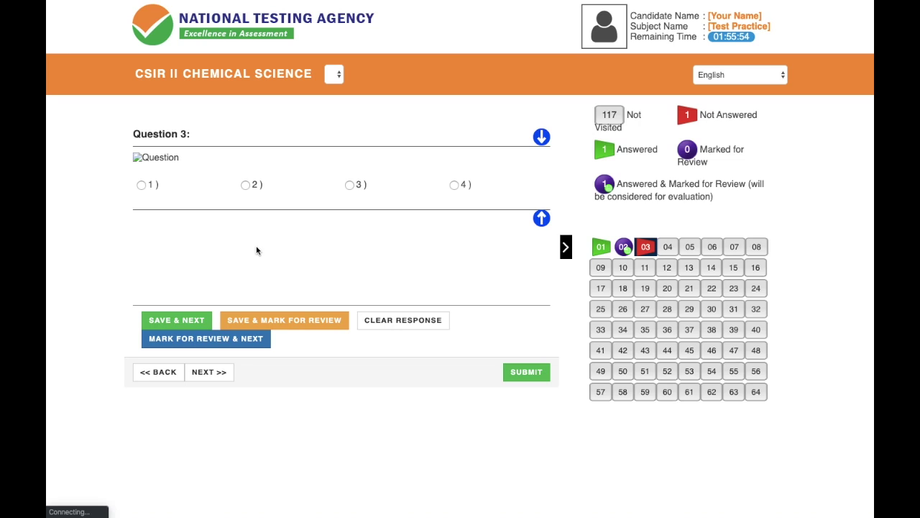
Mark question 3 for review without an answer and skip question 4, leaving it unanswered.
click(202, 345)
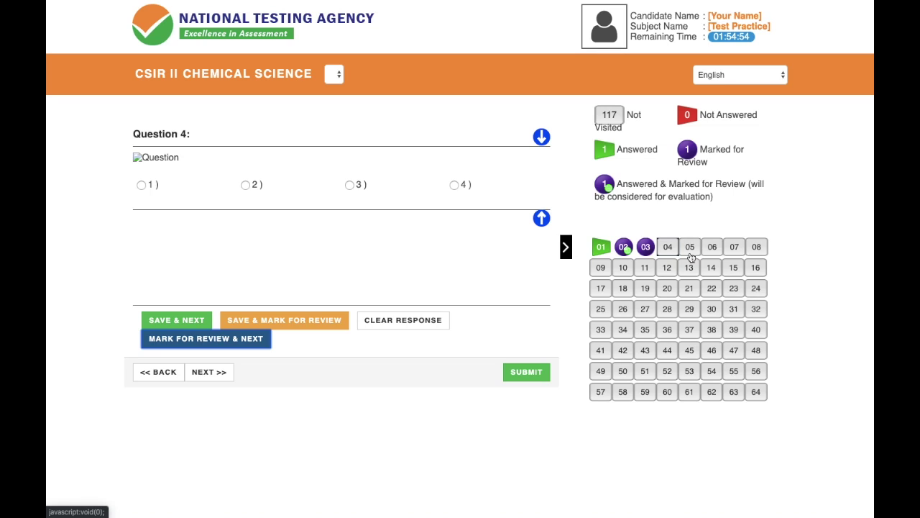
click(206, 374)
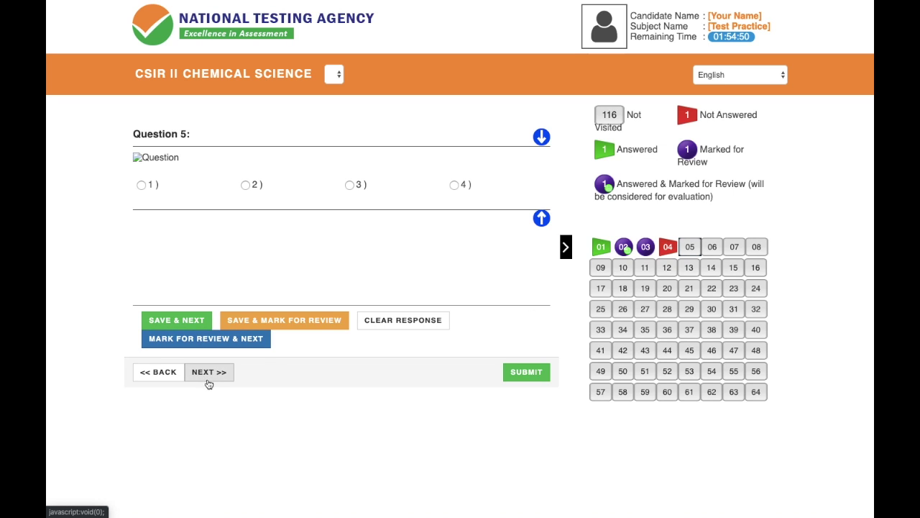
Revisit question 4, return to question 2 and clear its saved response.
click(665, 249)
click(623, 248)
click(664, 248)
click(624, 248)
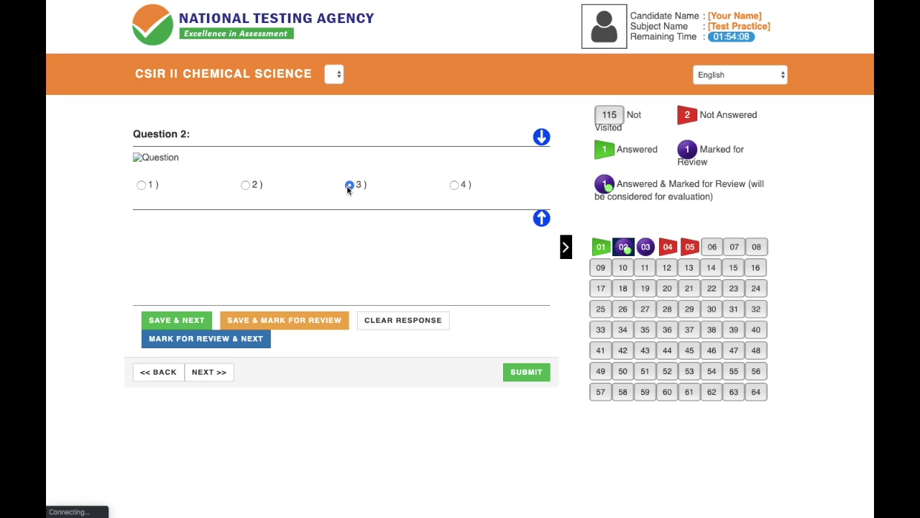
click(417, 322)
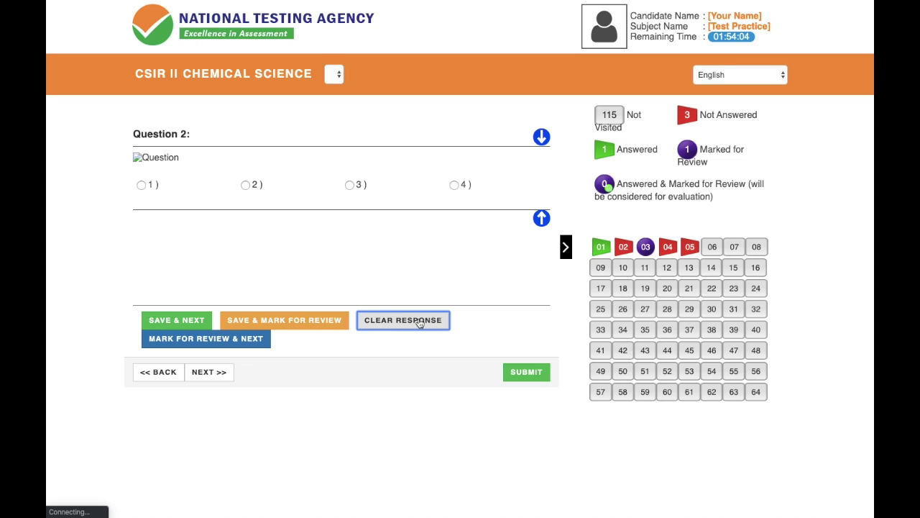
Answer question 2 with option 2, save it, and reopen question 1 to check its saved answer.
click(245, 185)
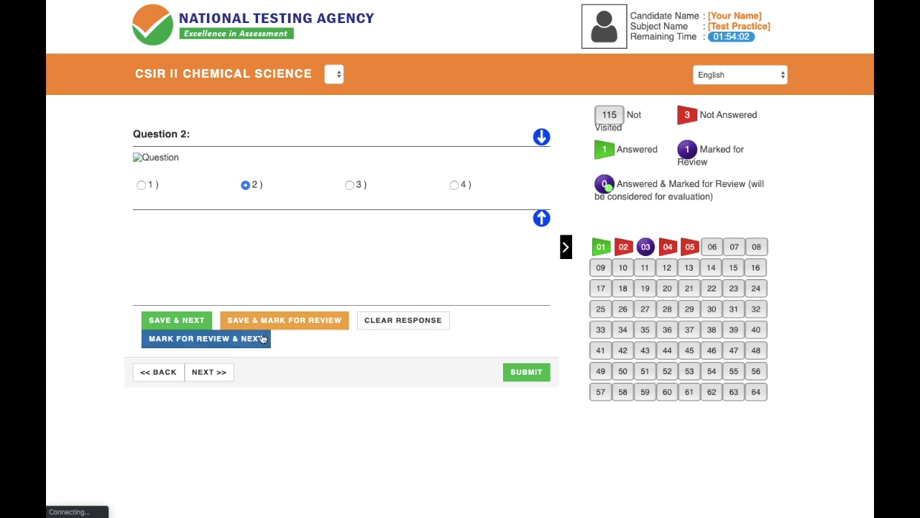
click(180, 324)
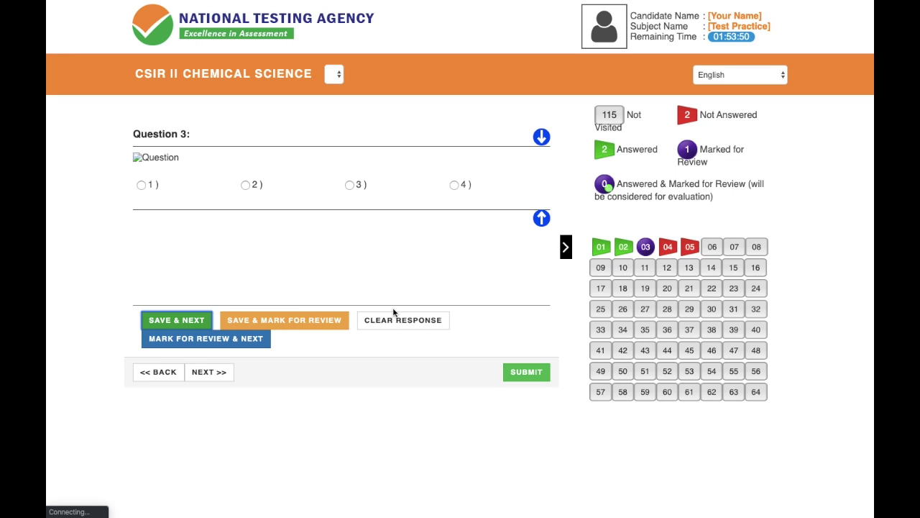
click(601, 247)
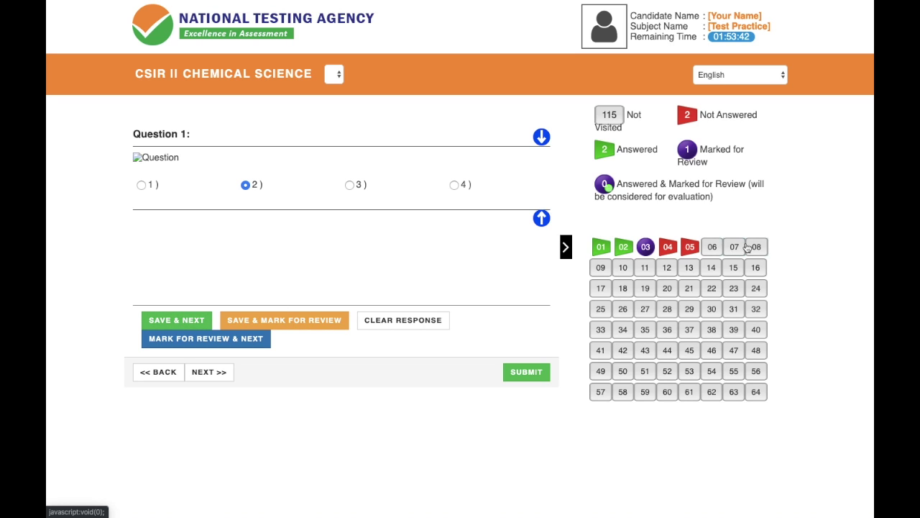
Jump to question 6, answer it with option 4 and save it marked for review.
click(711, 248)
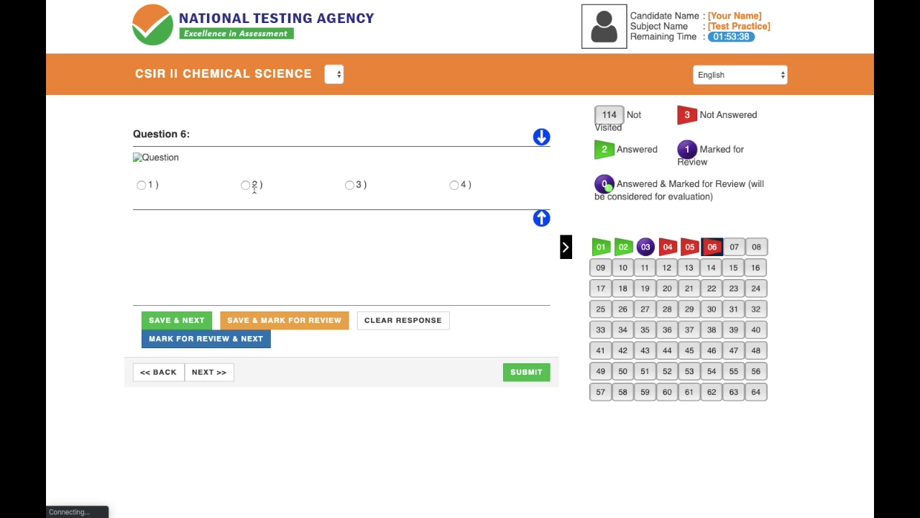
click(455, 185)
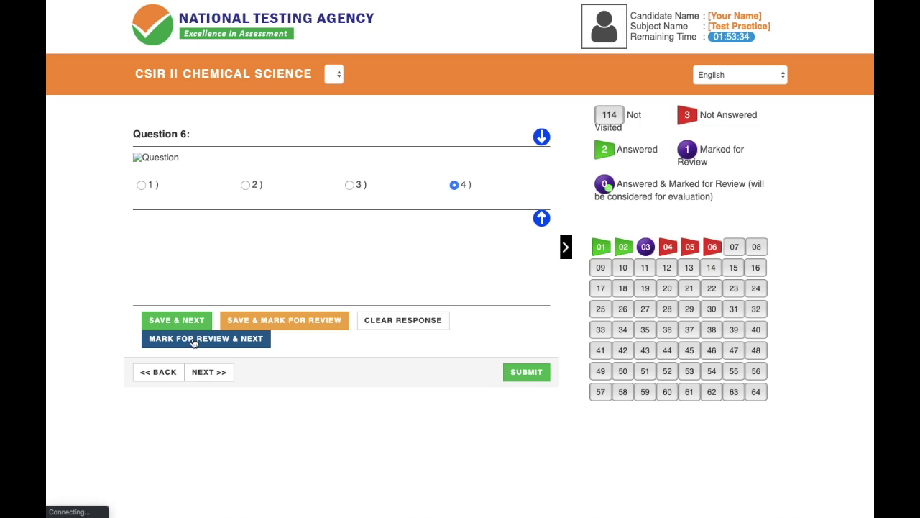
click(245, 323)
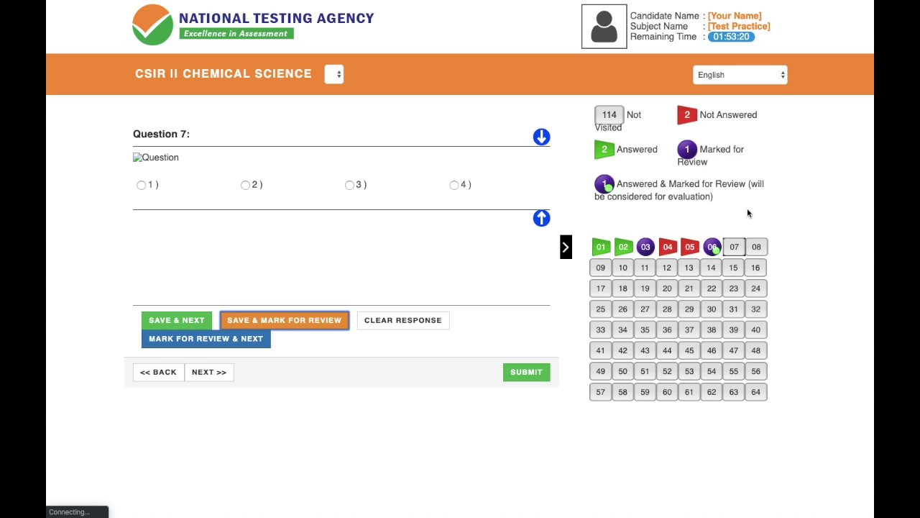
Examine the full question palette, from the first questions through to question 120.
click(197, 343)
scroll(704, 302, down, 3)
scroll(704, 301, up, 5)
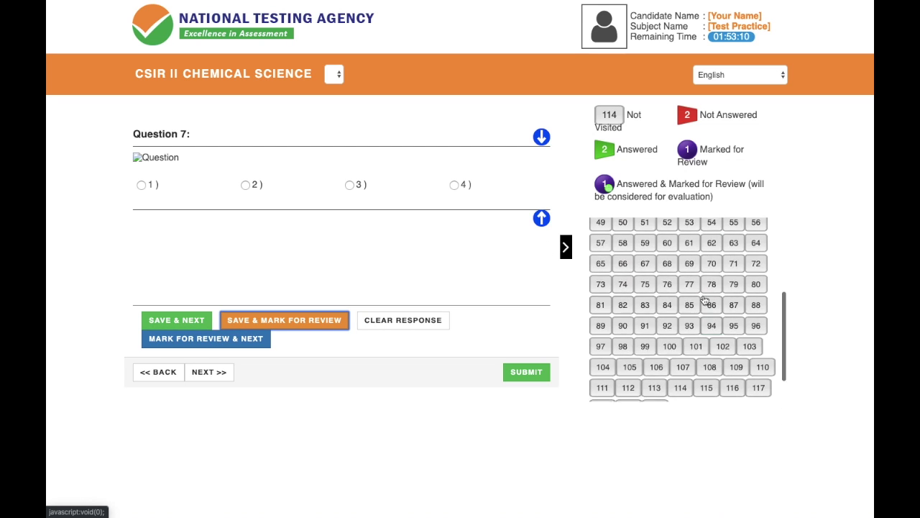
scroll(727, 265, down, 3)
scroll(725, 265, down, 1)
scroll(724, 265, up, 5)
scroll(721, 265, down, 5)
scroll(719, 266, up, 5)
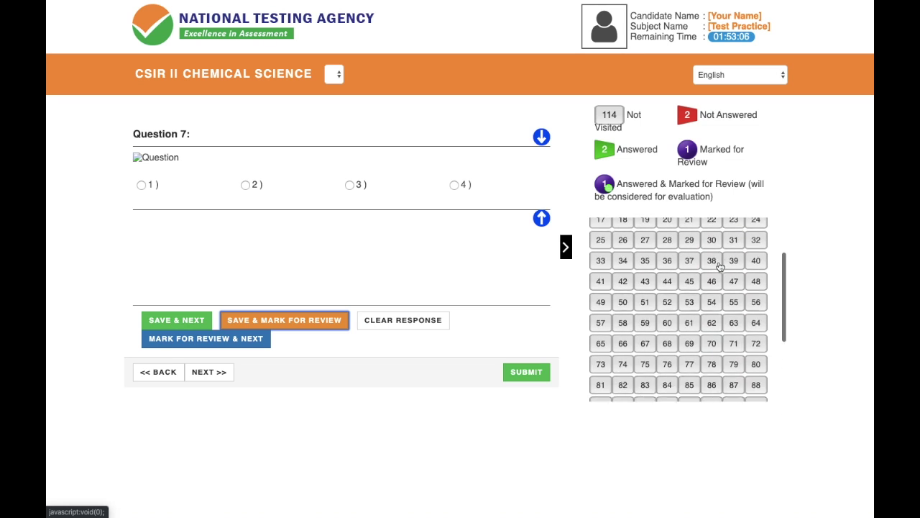
scroll(719, 267, down, 5)
scroll(718, 267, up, 1)
scroll(718, 267, up, 1)
scroll(713, 269, down, 3)
Jump to question 100 and leave it without a saved answer by moving on to question 120.
click(674, 318)
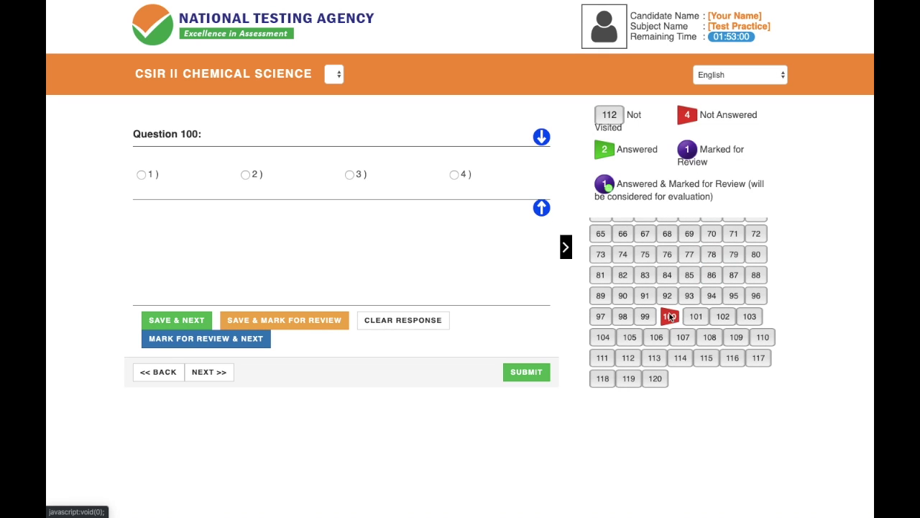
click(254, 174)
click(655, 378)
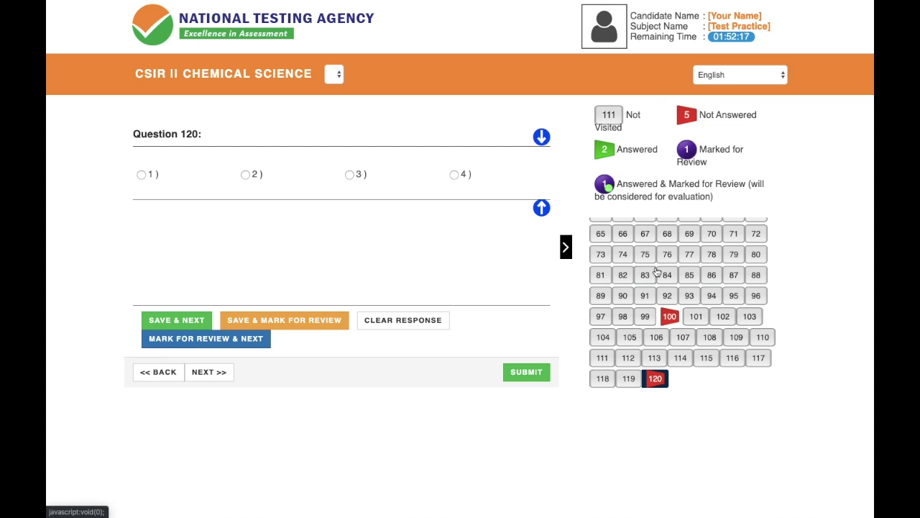
Visit questions 81, 82, 83, 85 and 103 without answering them.
scroll(650, 270, up, 5)
scroll(651, 272, down, 5)
scroll(651, 272, down, 1)
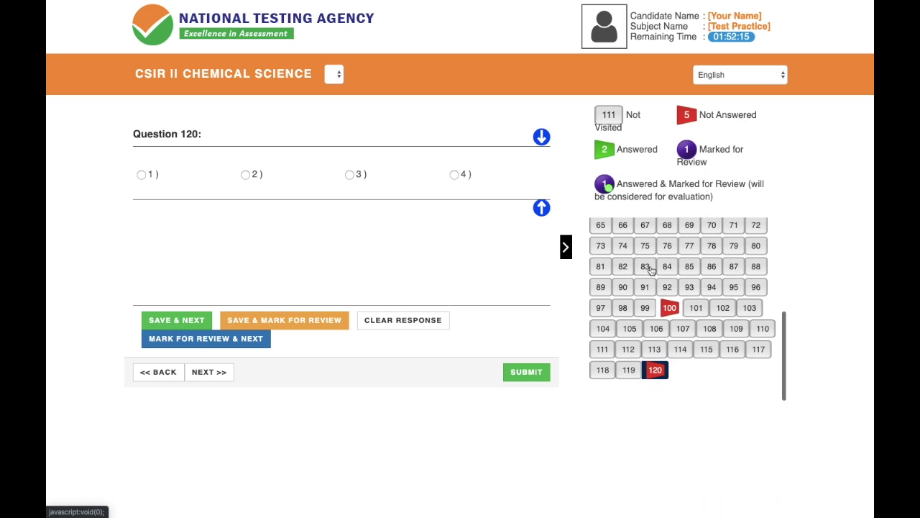
click(601, 266)
click(622, 266)
click(646, 266)
click(690, 266)
click(749, 308)
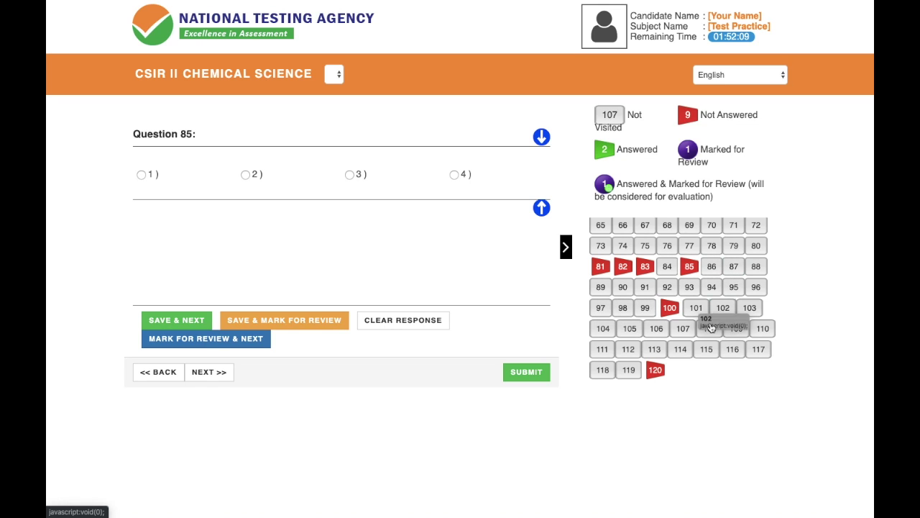
Visit questions 106, 108, 113, 112 and 119 without answering them, and return to question 120.
click(656, 328)
click(710, 329)
click(654, 350)
click(629, 349)
click(629, 370)
click(655, 369)
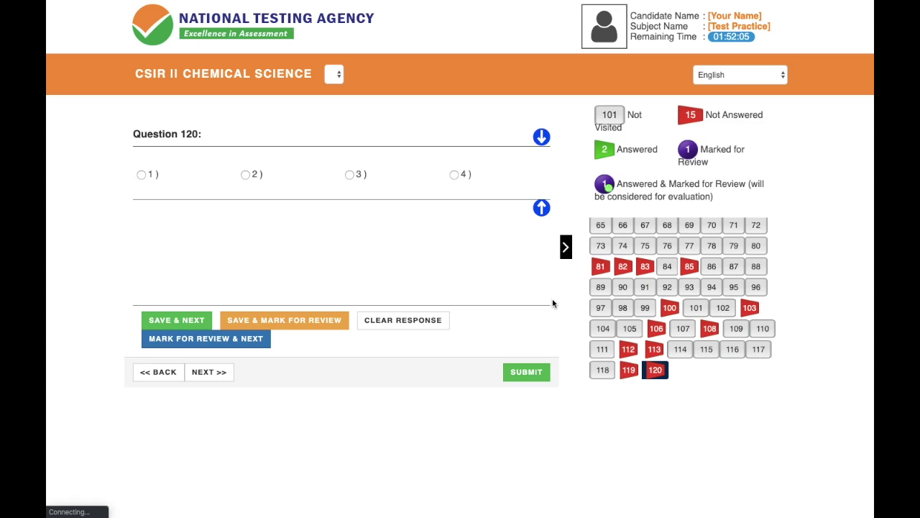
Check the Not Visited figure in the exam summary and return to the test without submitting.
scroll(655, 301, up, 5)
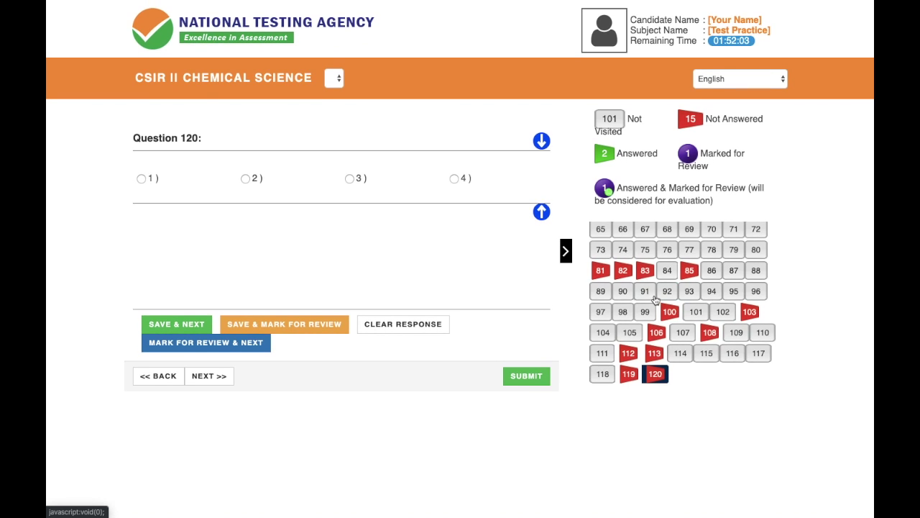
scroll(656, 300, down, 1)
scroll(656, 301, down, 4)
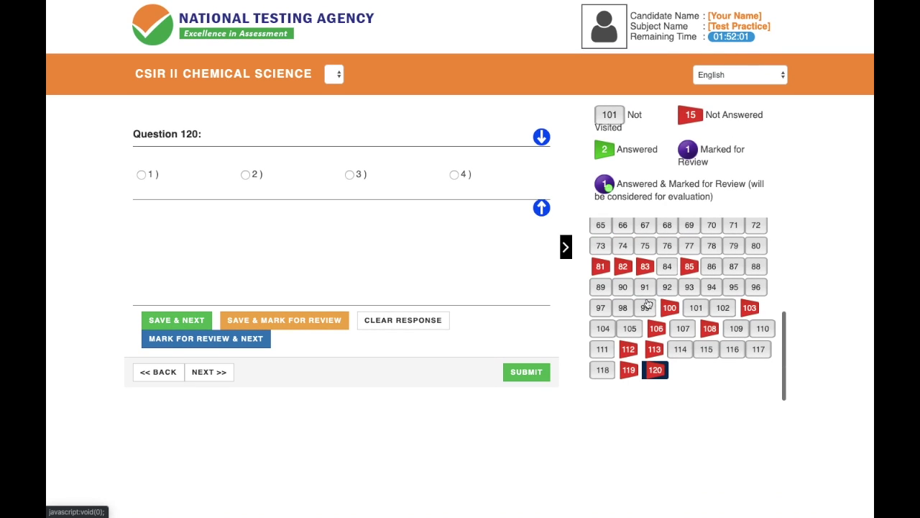
click(525, 373)
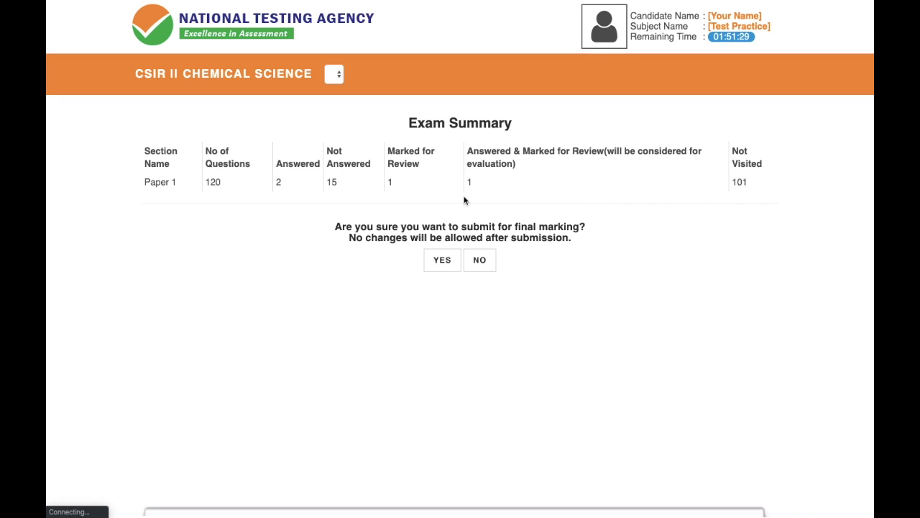
double_click(735, 181)
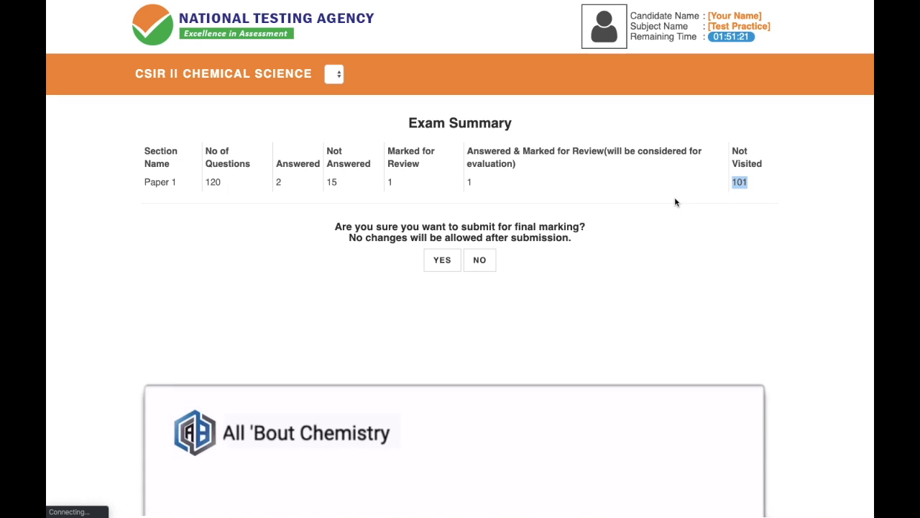
click(480, 260)
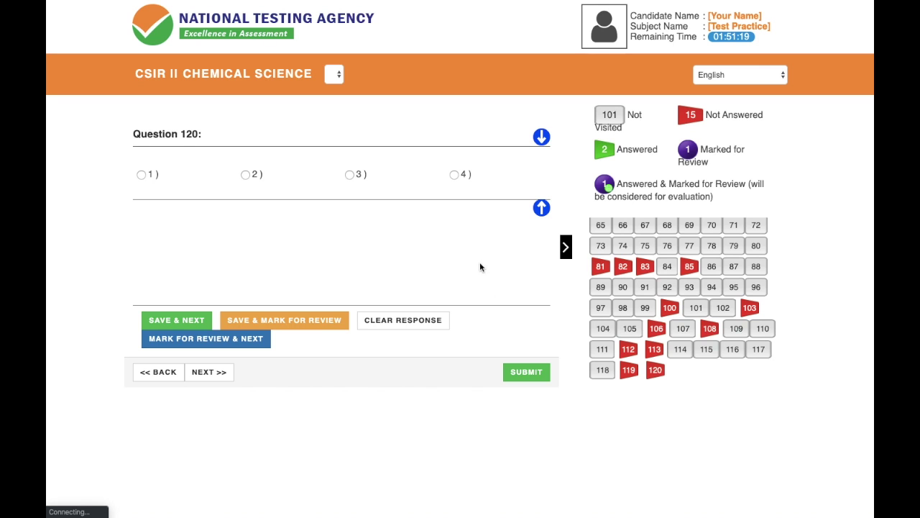
Visit questions 36, 38 and 37 without answering them.
scroll(697, 284, up, 3)
scroll(686, 282, down, 2)
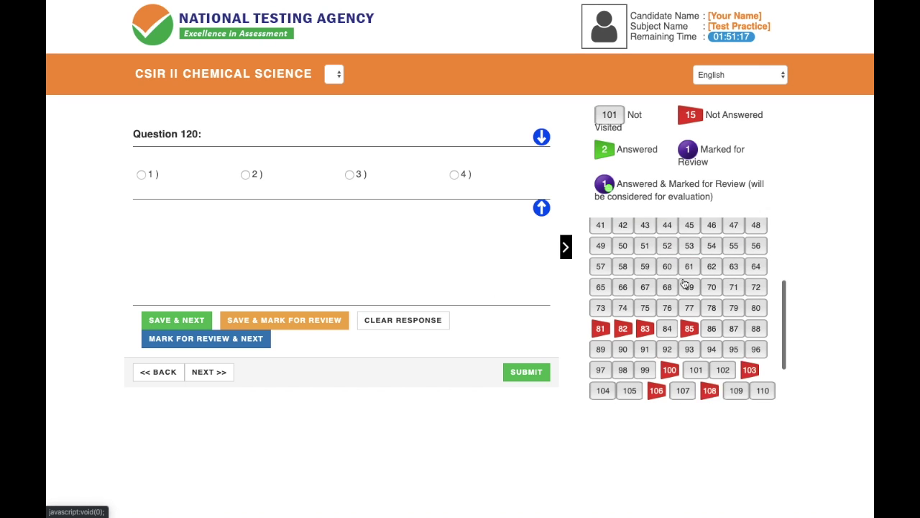
scroll(685, 283, down, 1)
scroll(685, 284, up, 5)
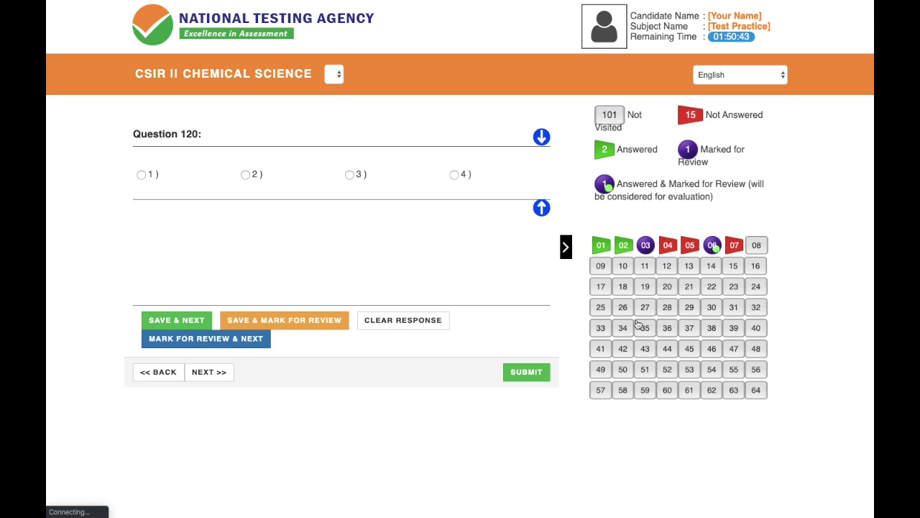
click(666, 328)
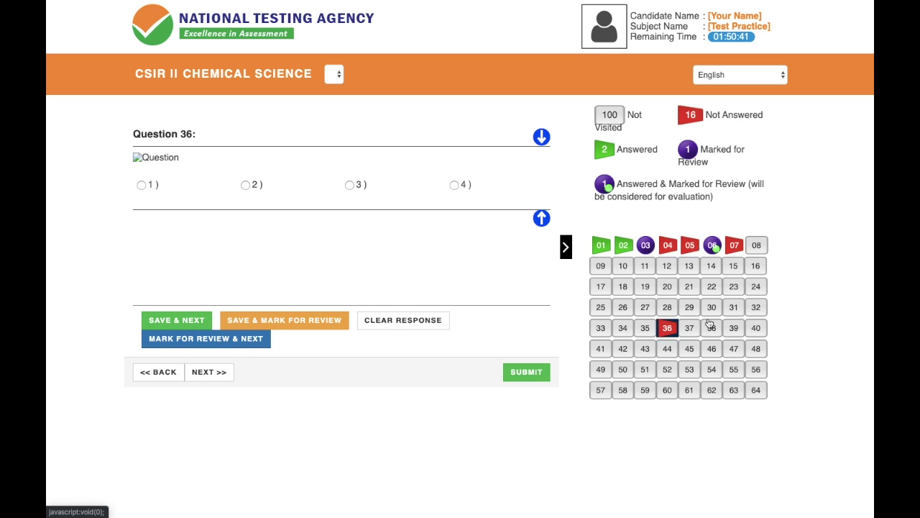
click(711, 328)
click(688, 328)
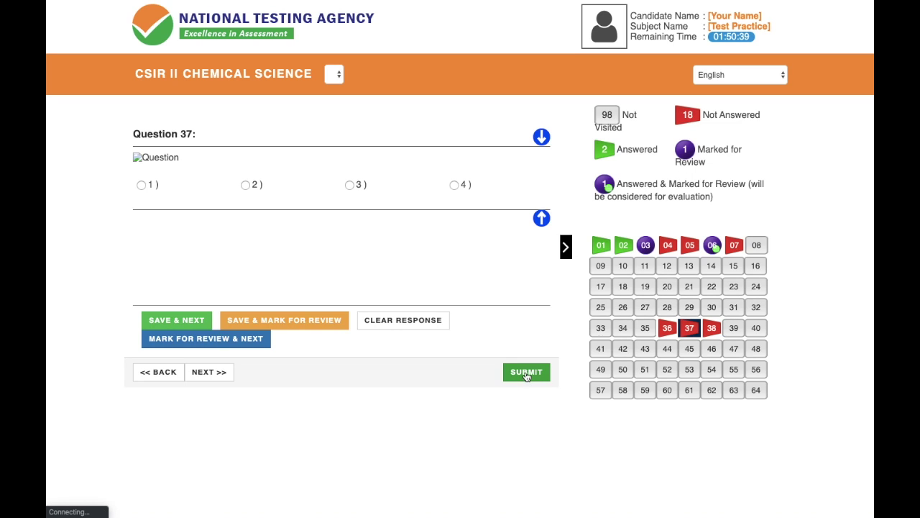
Submit the test for final marking, completing the final submission, and open the result.
click(526, 373)
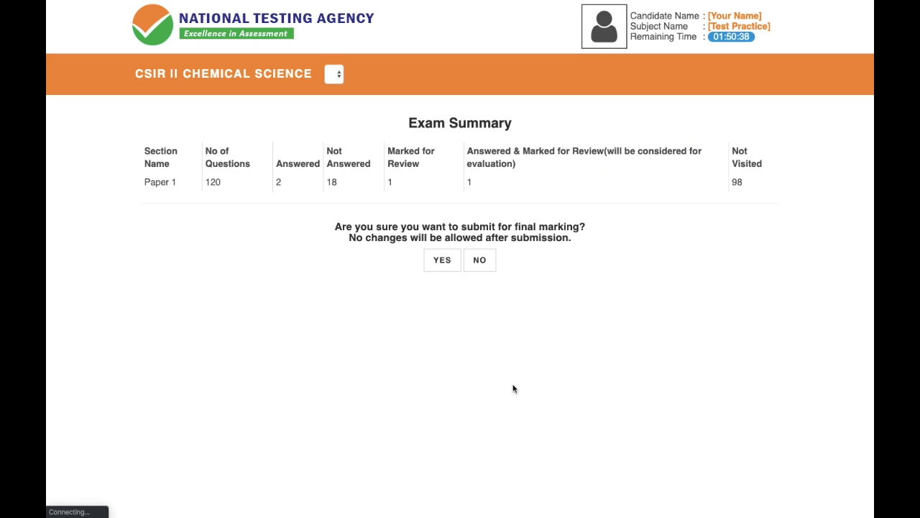
click(441, 263)
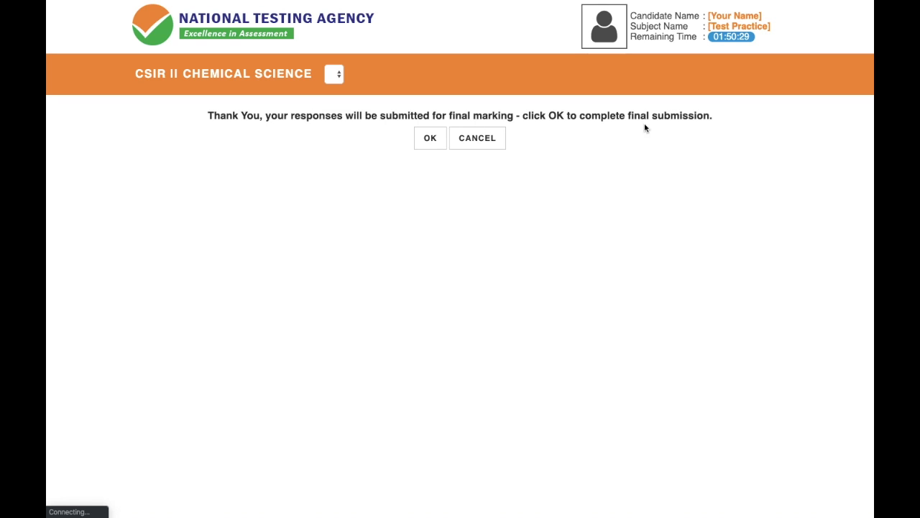
click(430, 139)
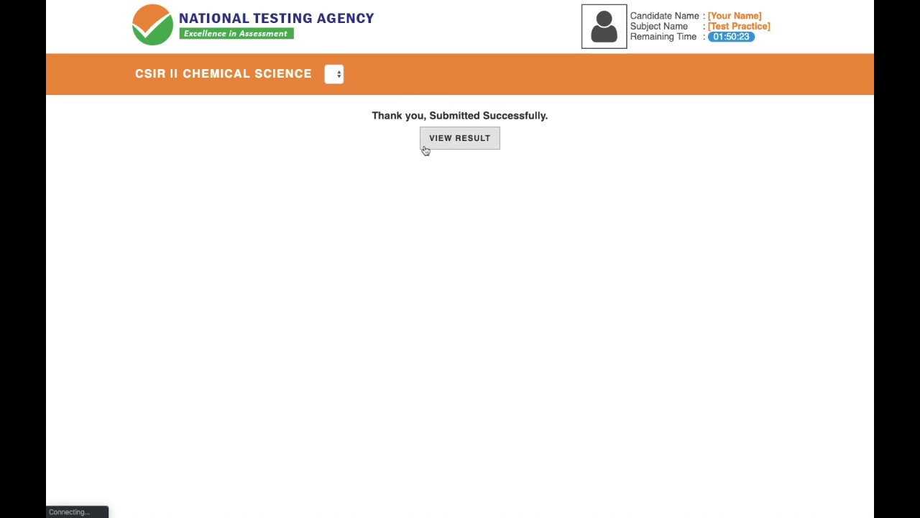
click(461, 141)
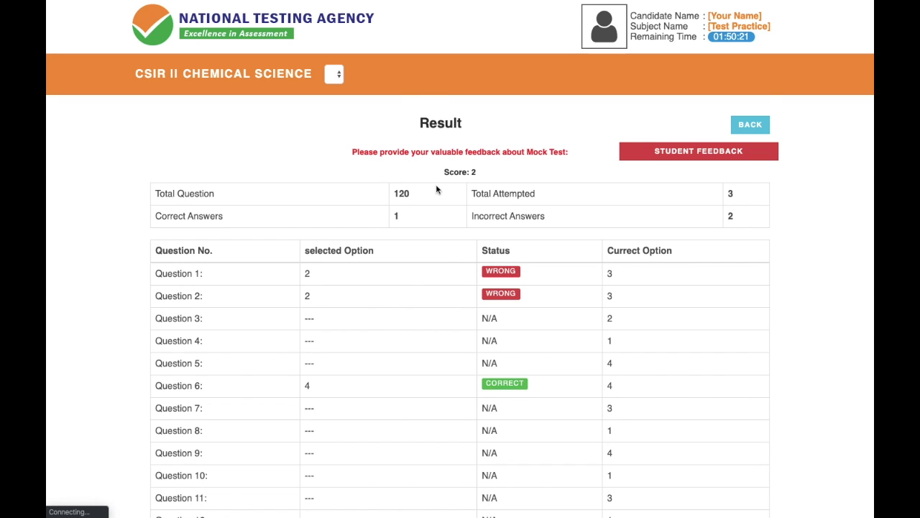
Examine the result's score summary and the per-question table of selected options, statuses and correct options.
scroll(455, 287, down, 4)
scroll(454, 284, up, 3)
scroll(454, 284, down, 5)
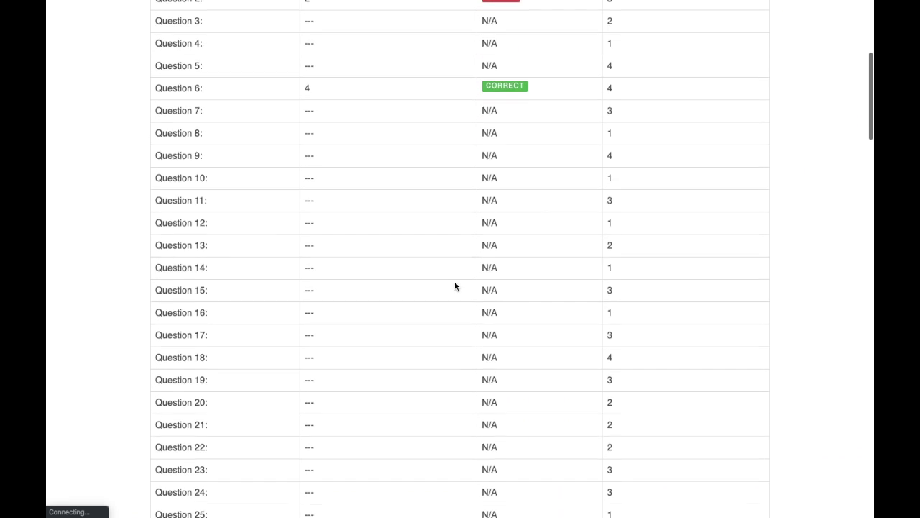
scroll(454, 280, up, 4)
scroll(455, 279, up, 2)
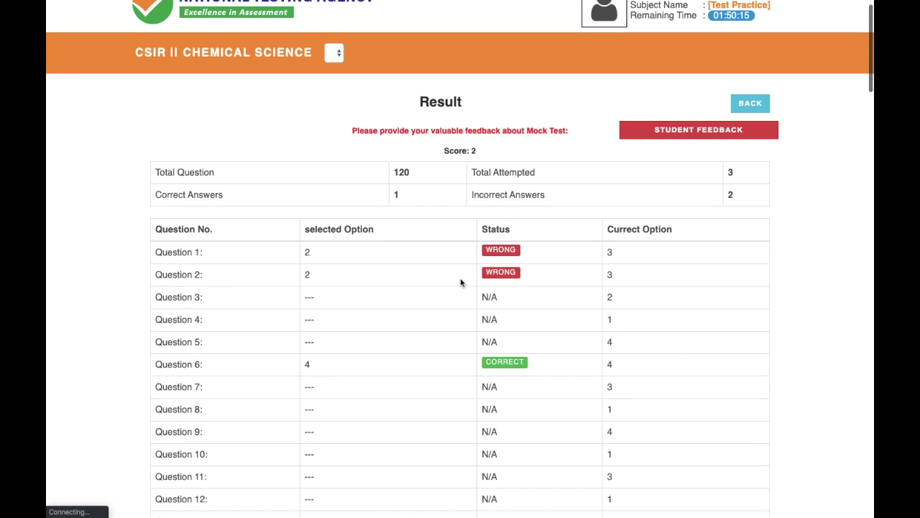
scroll(500, 314, down, 1)
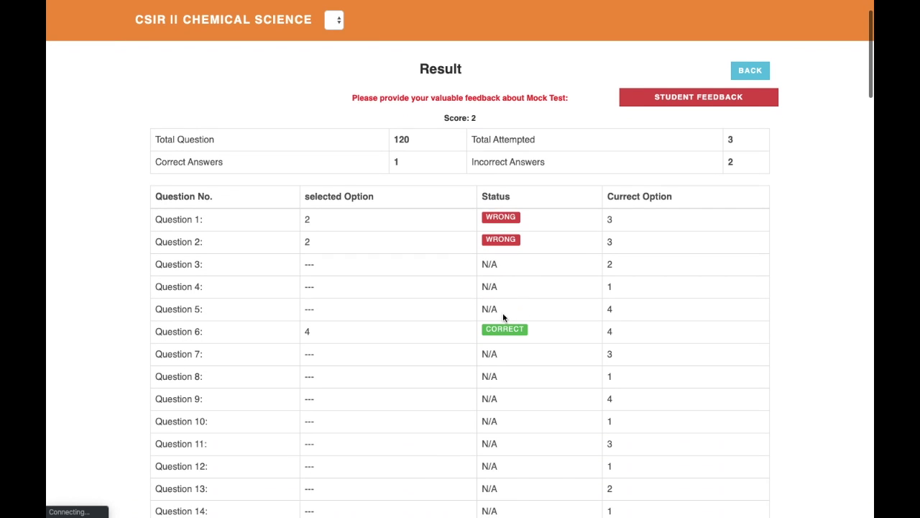
scroll(502, 312, down, 6)
scroll(503, 316, down, 10)
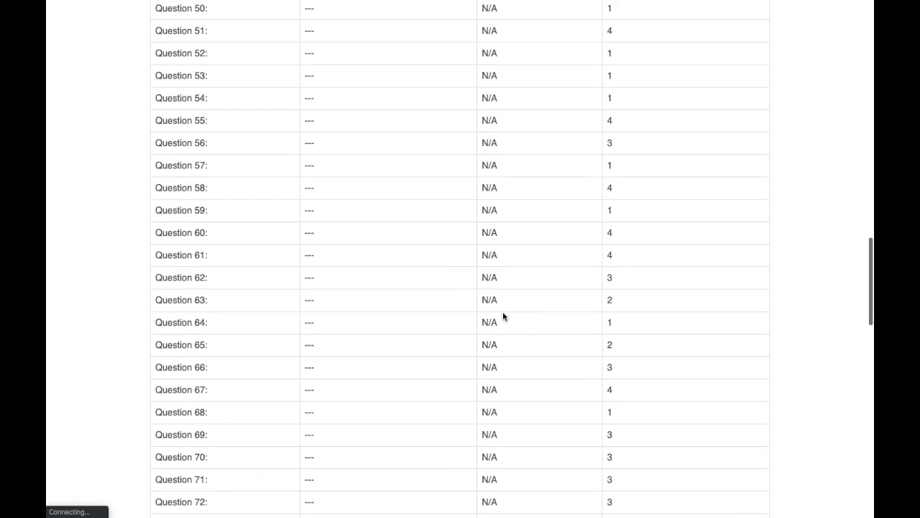
scroll(503, 317, up, 12)
scroll(503, 316, up, 3)
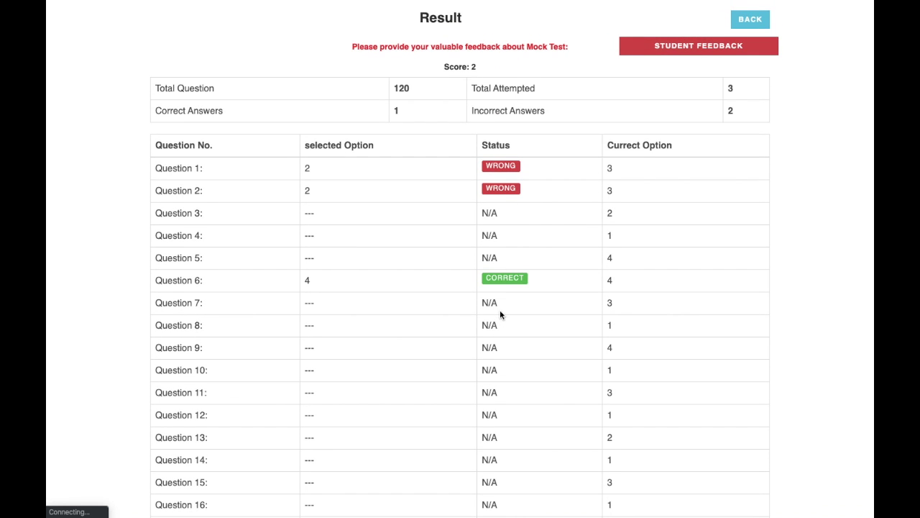
scroll(500, 314, up, 2)
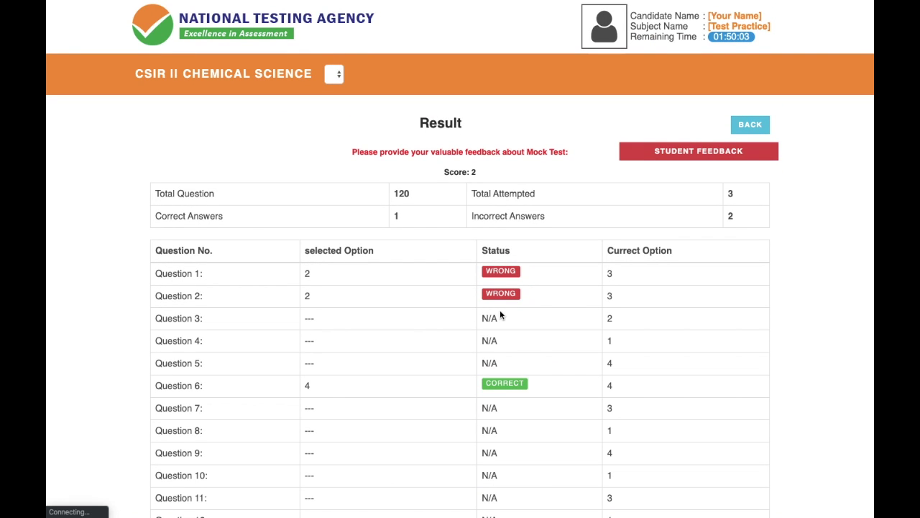
scroll(501, 314, down, 20)
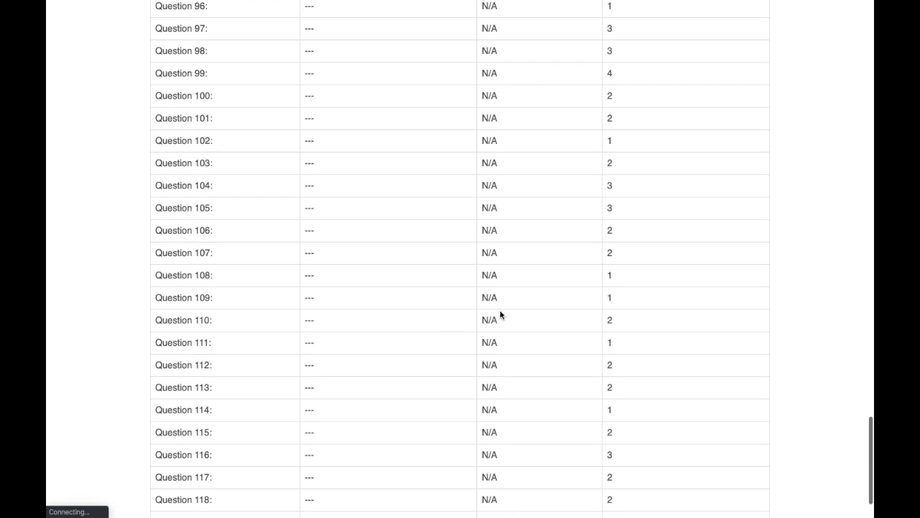
scroll(499, 314, up, 20)
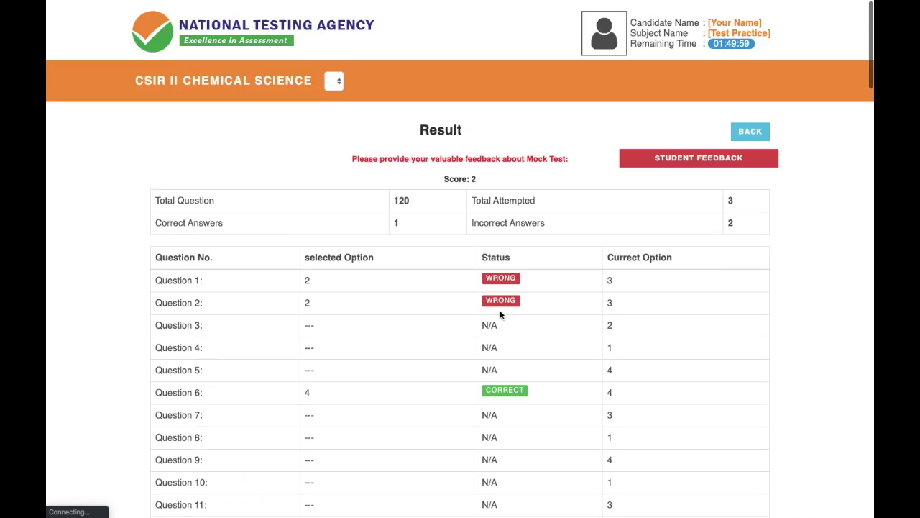